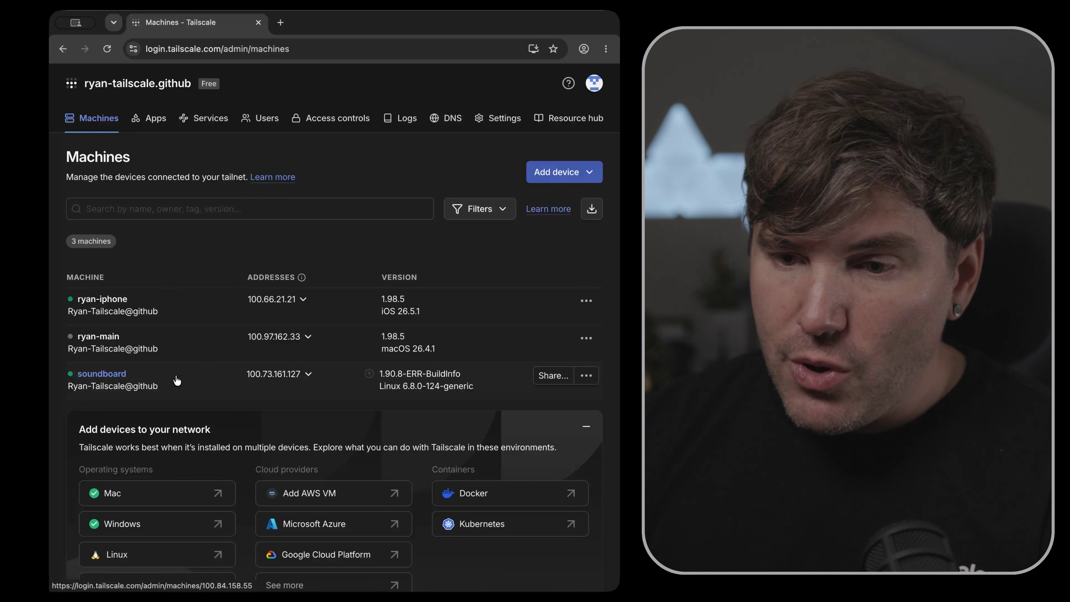
Step: Review the tailnet's user approval setting in user management, and return to the users list
left_click(259, 122)
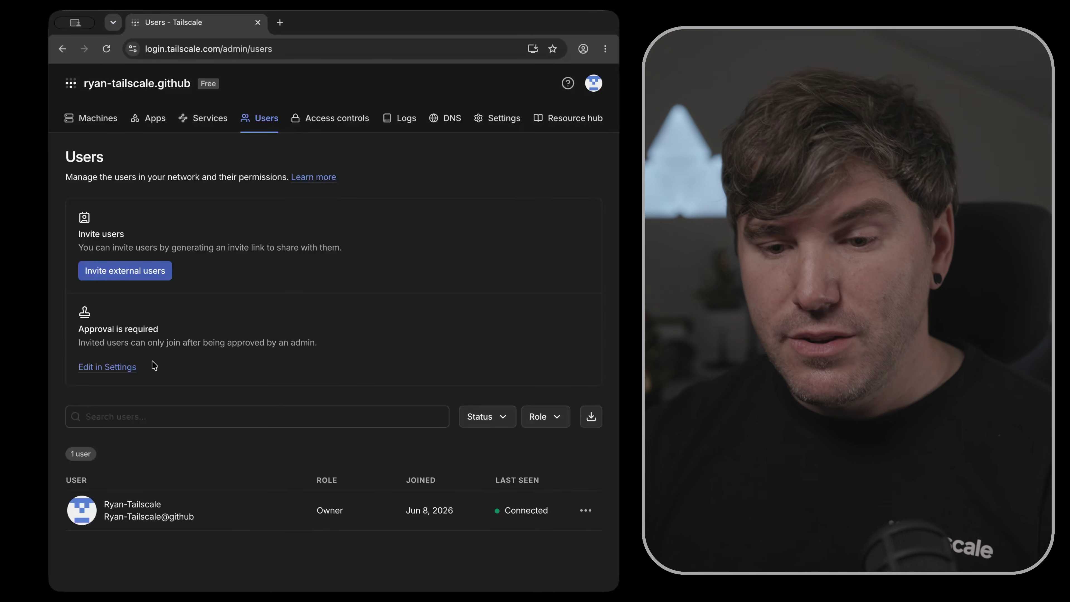
left_click(110, 369)
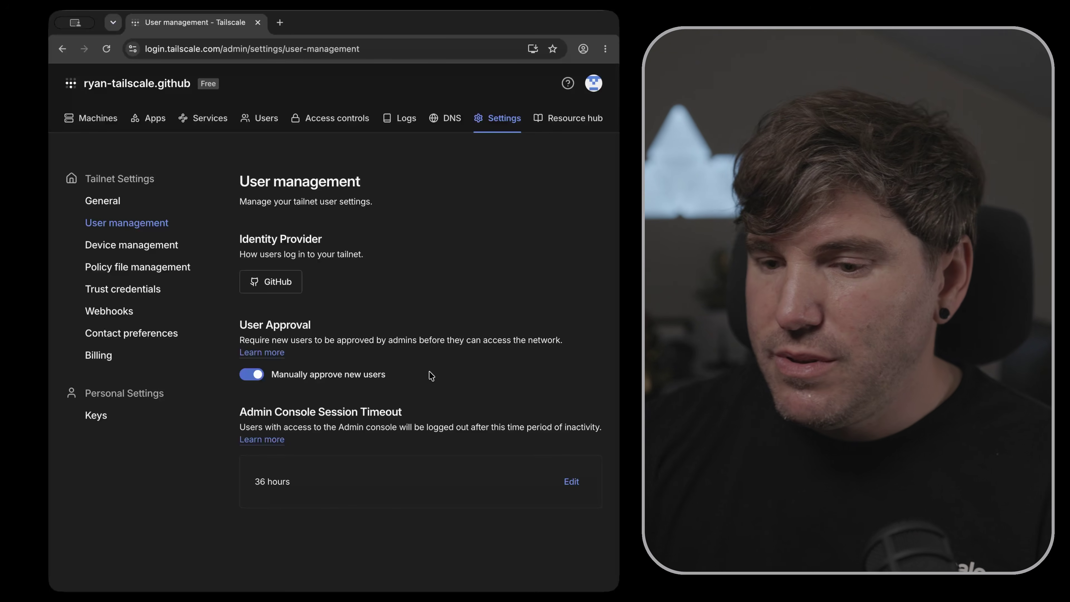
left_click(264, 126)
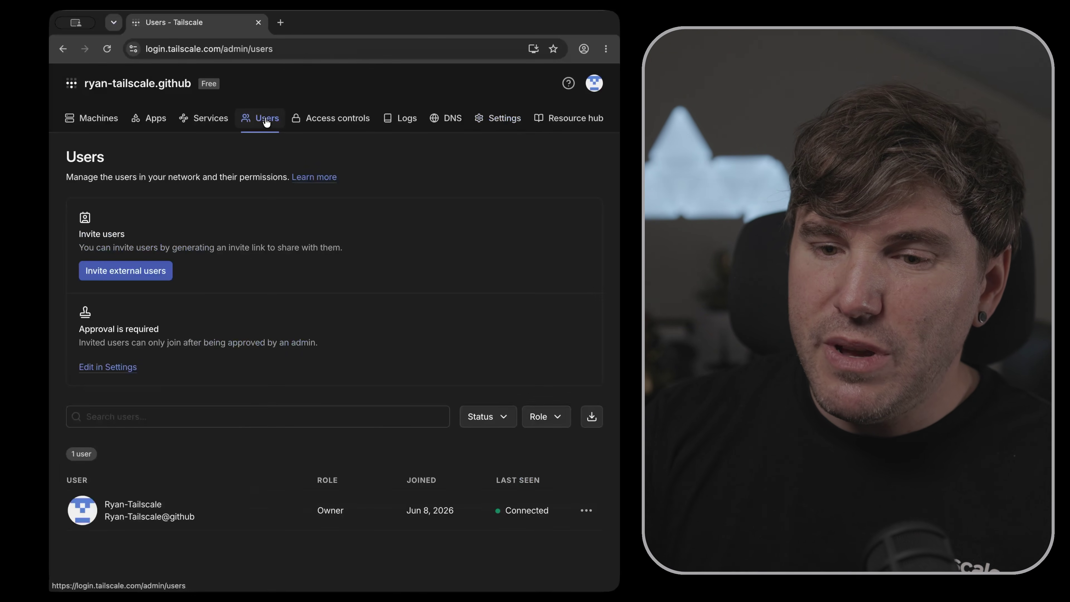
Step: Invite an external user by email with the Member role, entering the invitee's email address
left_click(133, 274)
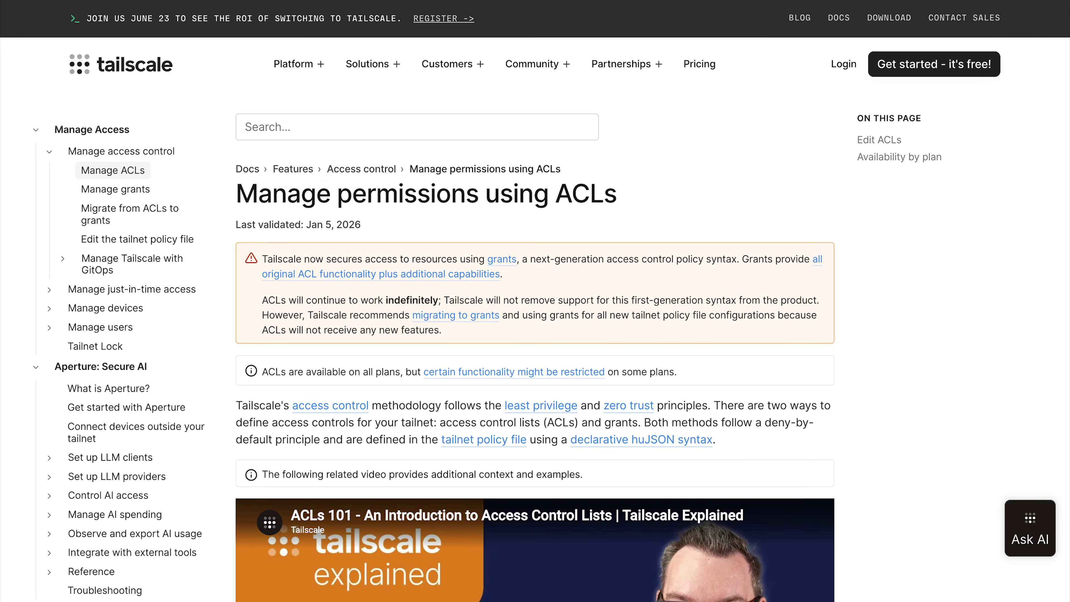
scroll(535, 301, "down", 5)
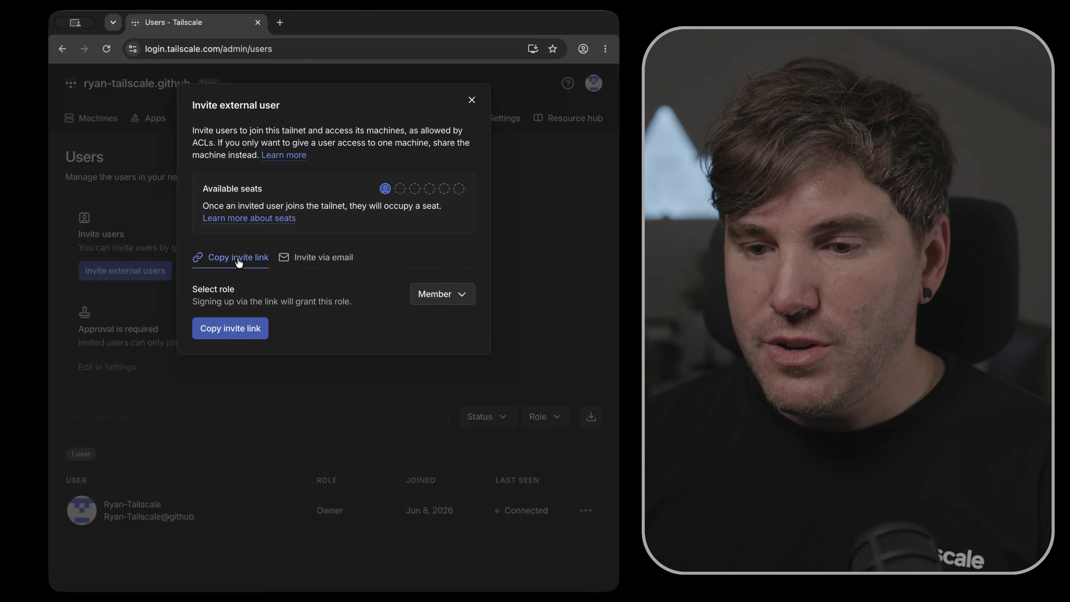
left_click(326, 262)
left_click(306, 292)
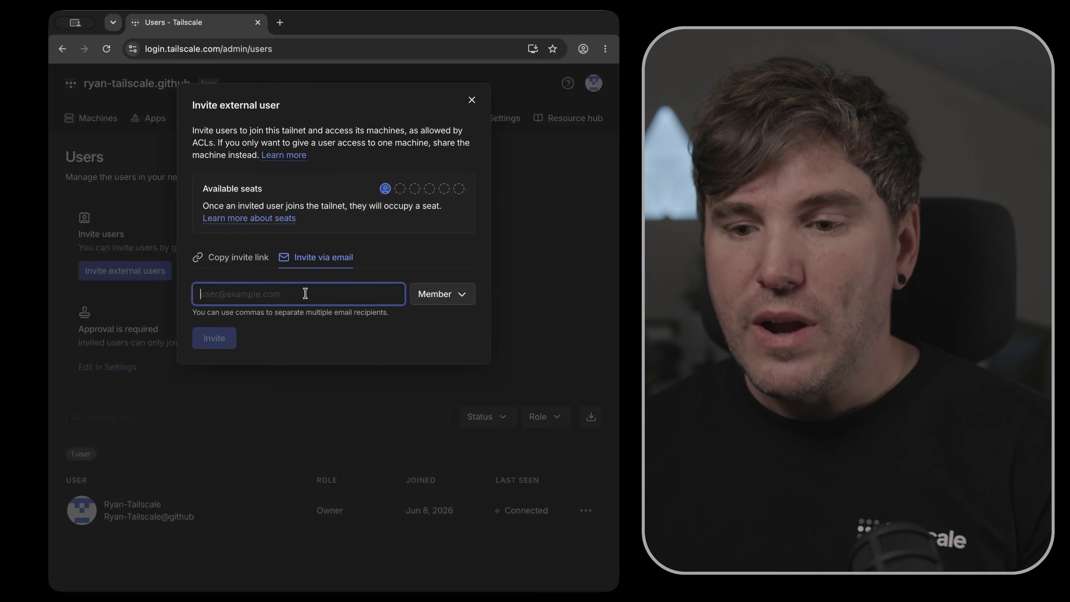
key("super+v")
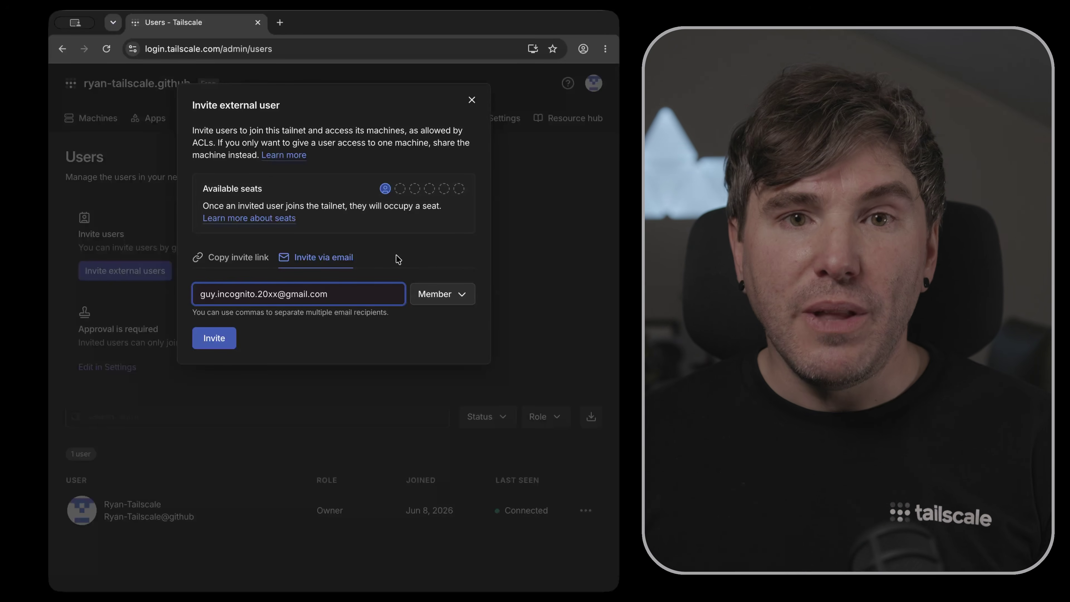
left_click(448, 295)
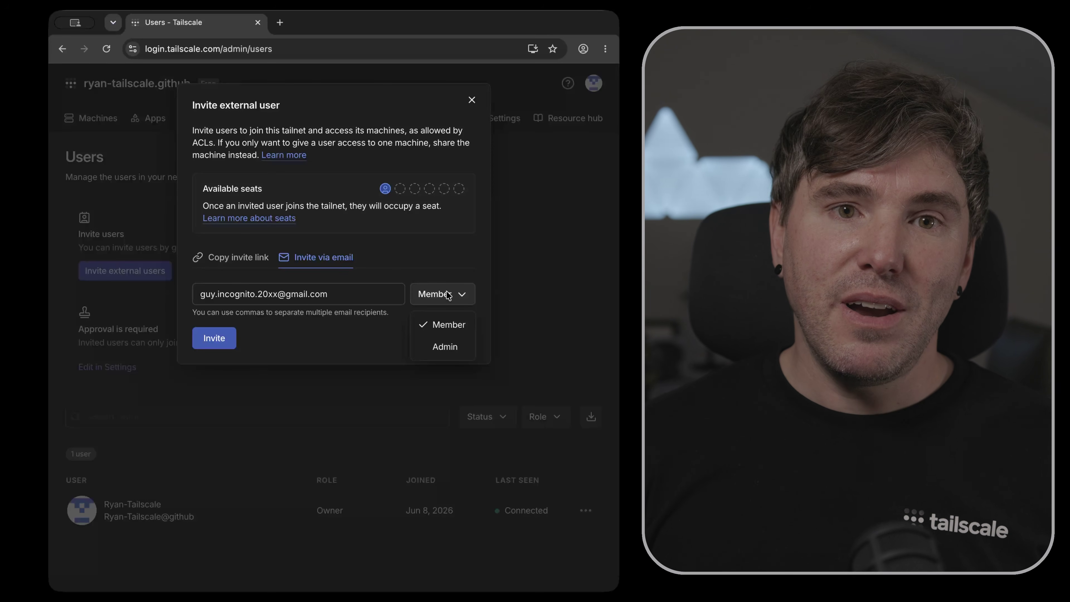
left_click(461, 327)
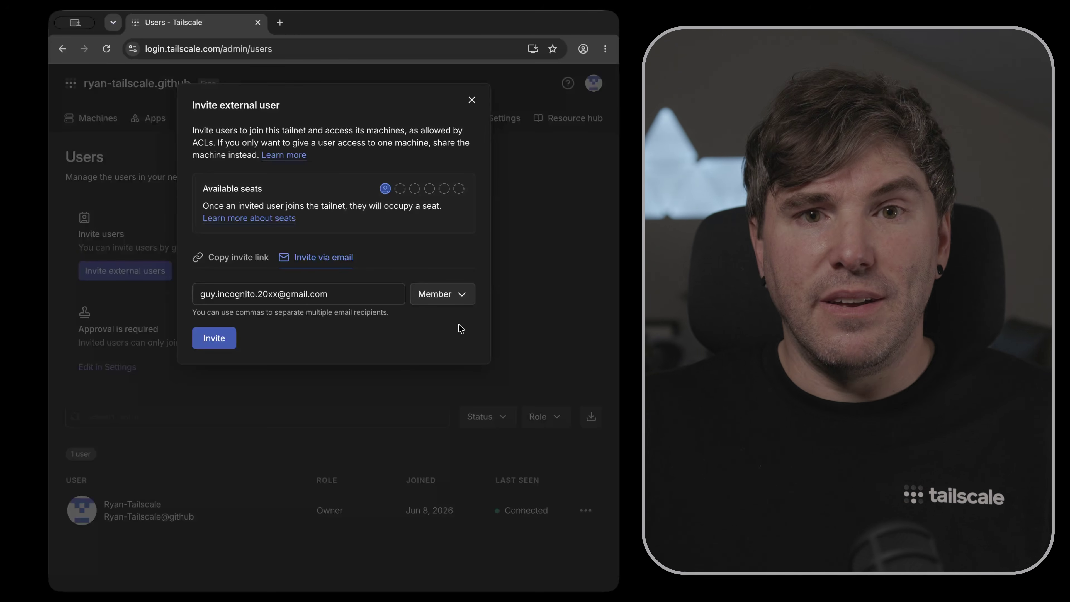
left_click(216, 338)
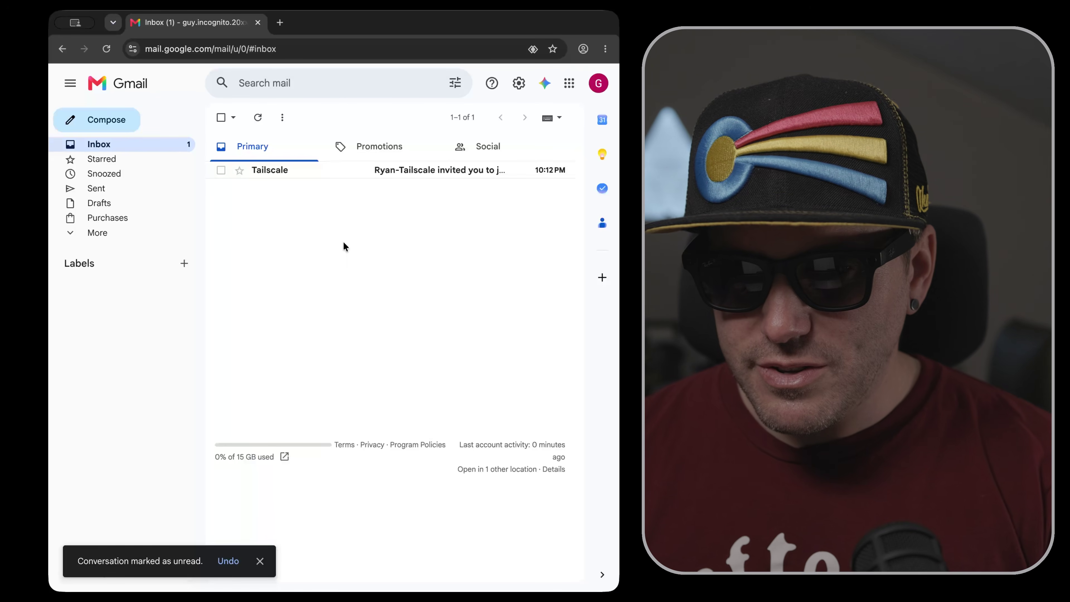
Step: In the invitee's Gmail inbox, open the Tailscale invitation email and follow its link to join the ryan-tailscale.github network
left_click(340, 171)
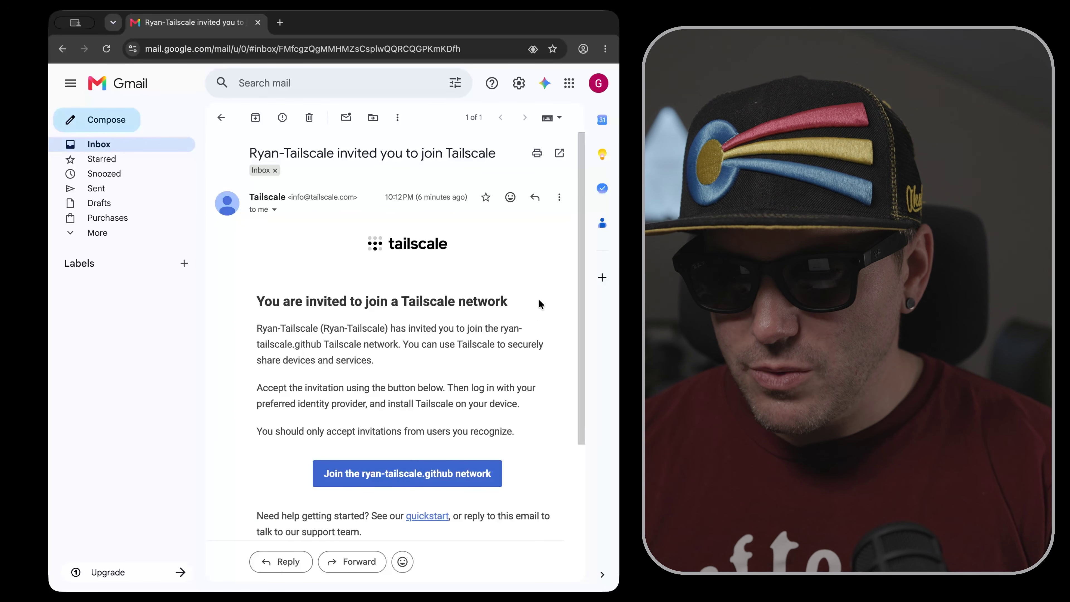
scroll(541, 304, "down", 1)
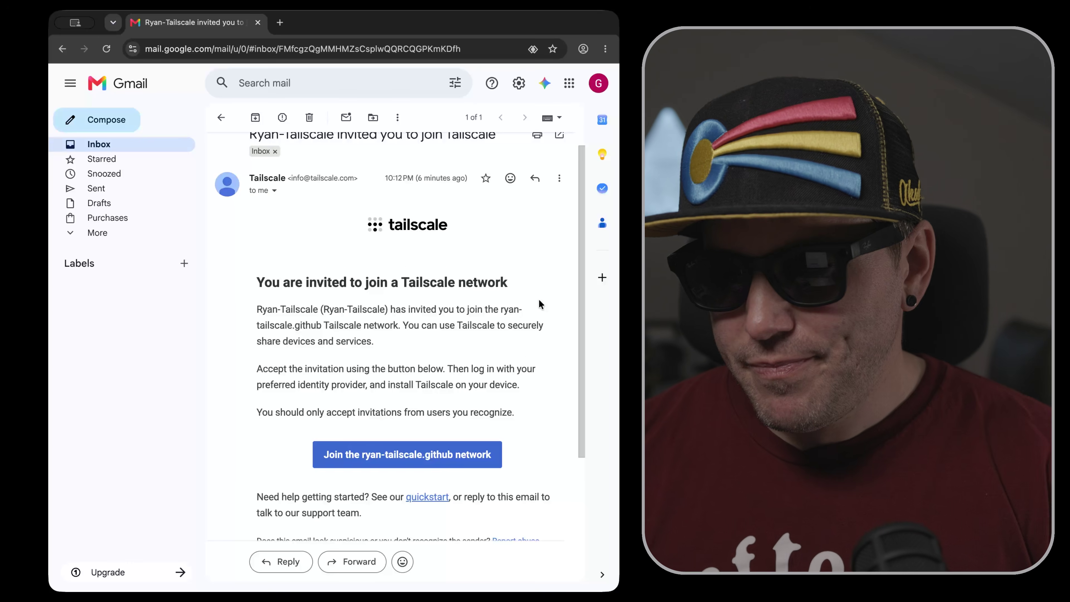
scroll(541, 304, "down", 2)
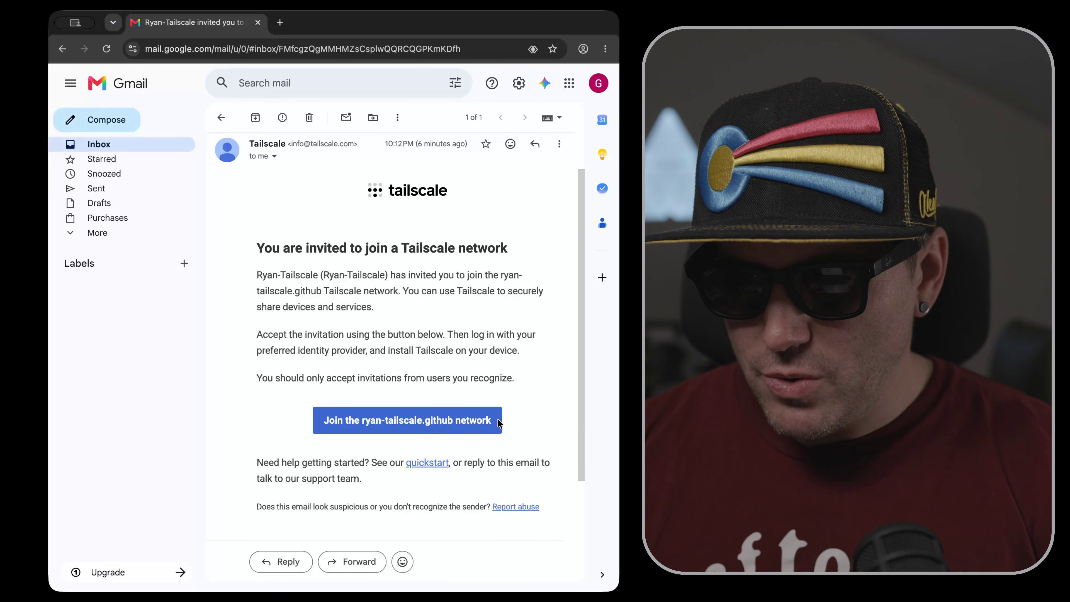
left_click(413, 420)
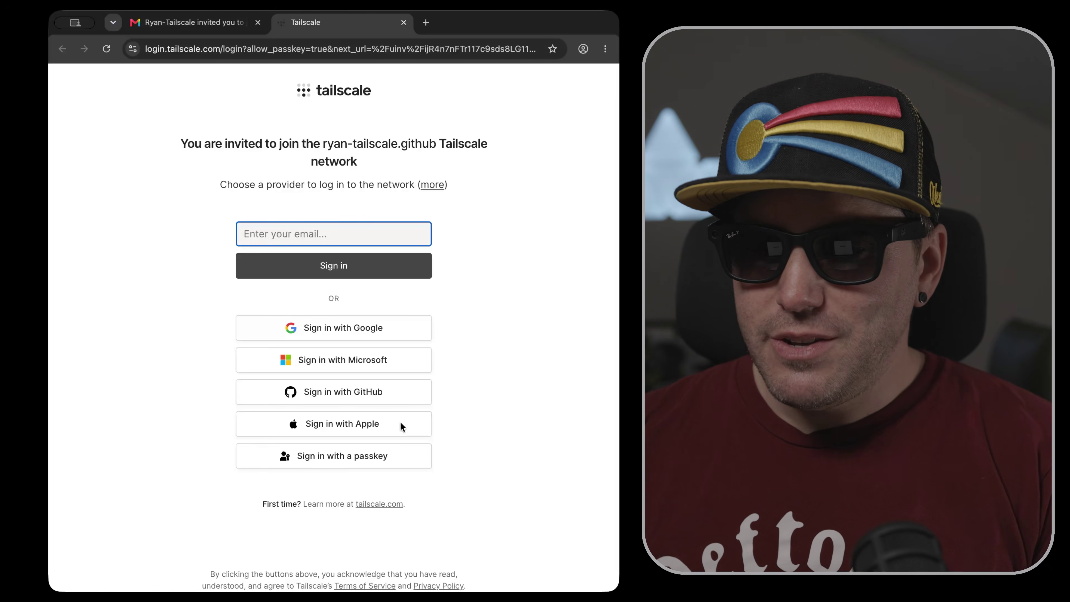
Step: Sign in with the invitee's Google account and join the tailnet
left_click(342, 328)
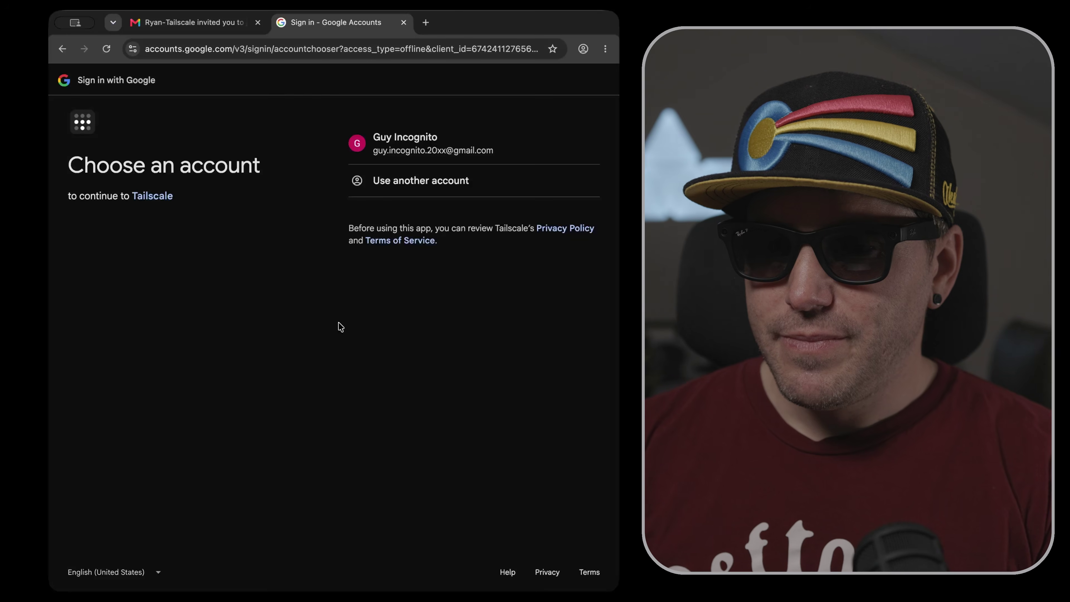
left_click(530, 144)
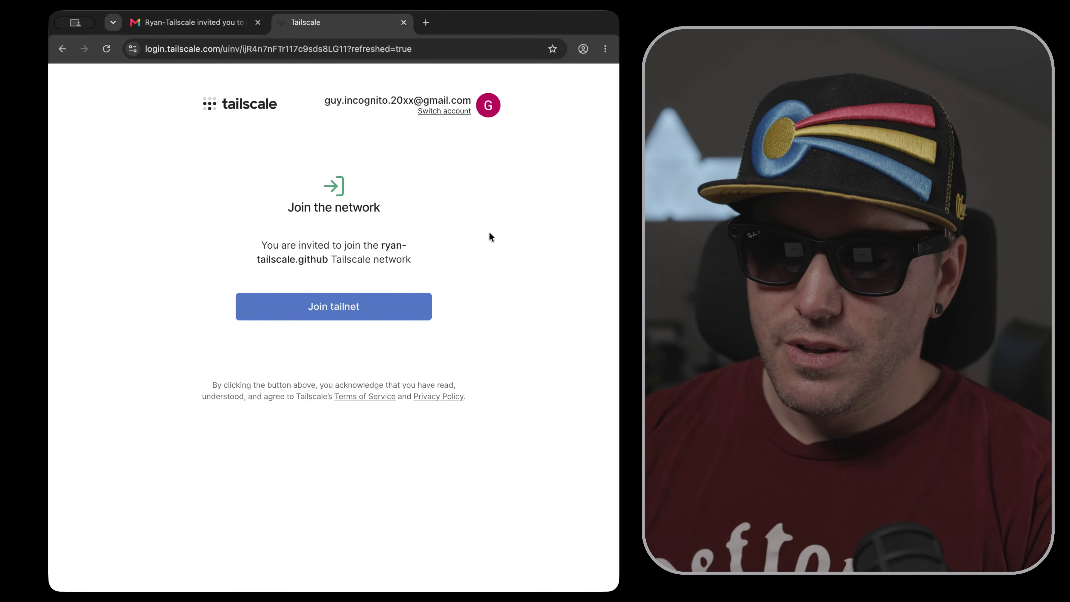
left_click(370, 308)
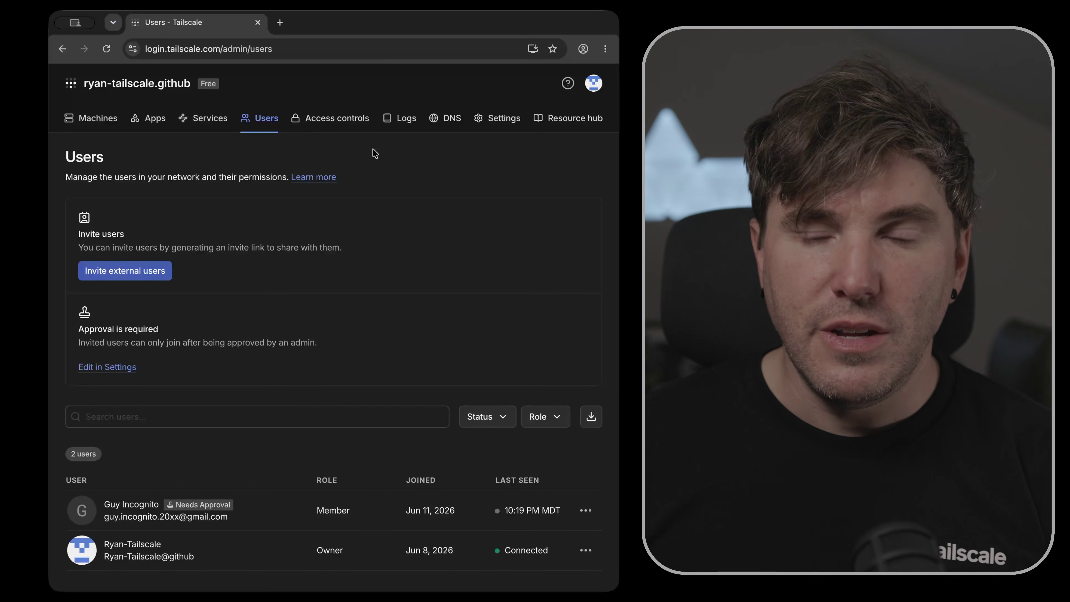
Step: In the Tailscale admin console, approve the invited member who needs approval
mouse_move(282, 505)
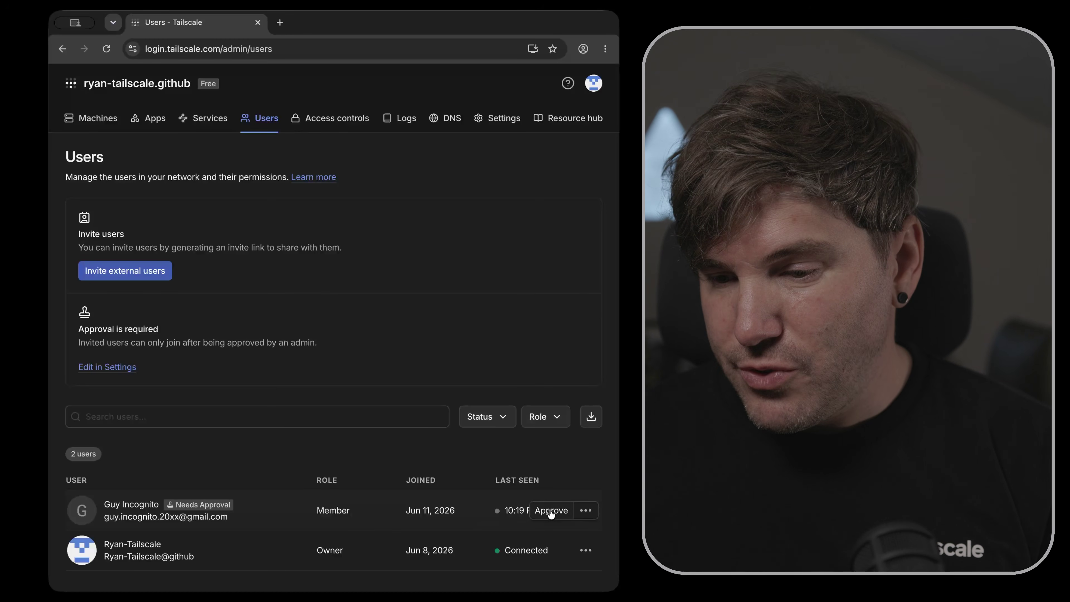
left_click(586, 511)
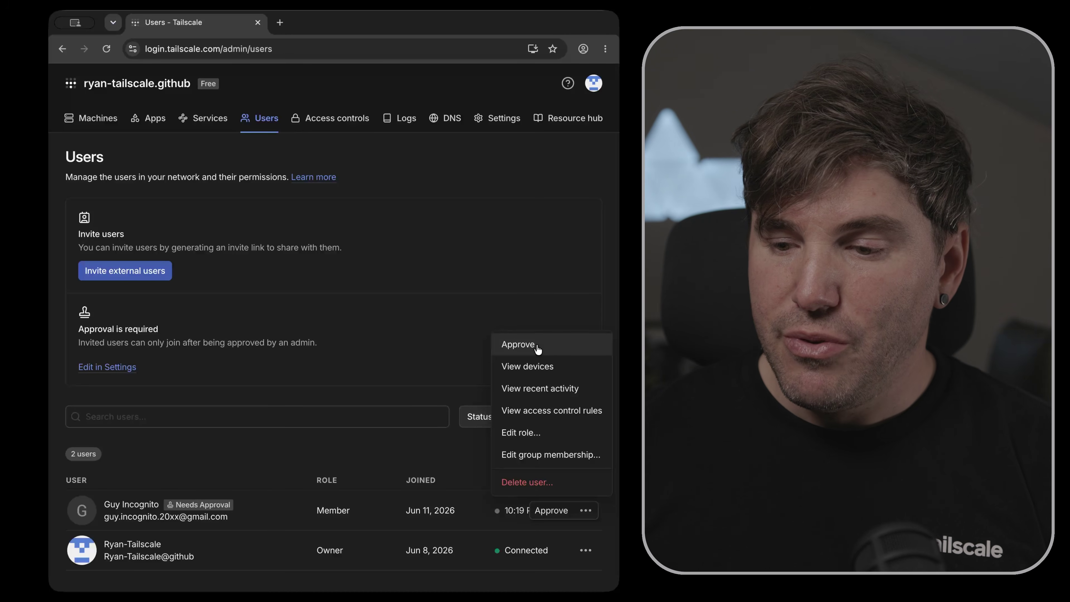
left_click(537, 348)
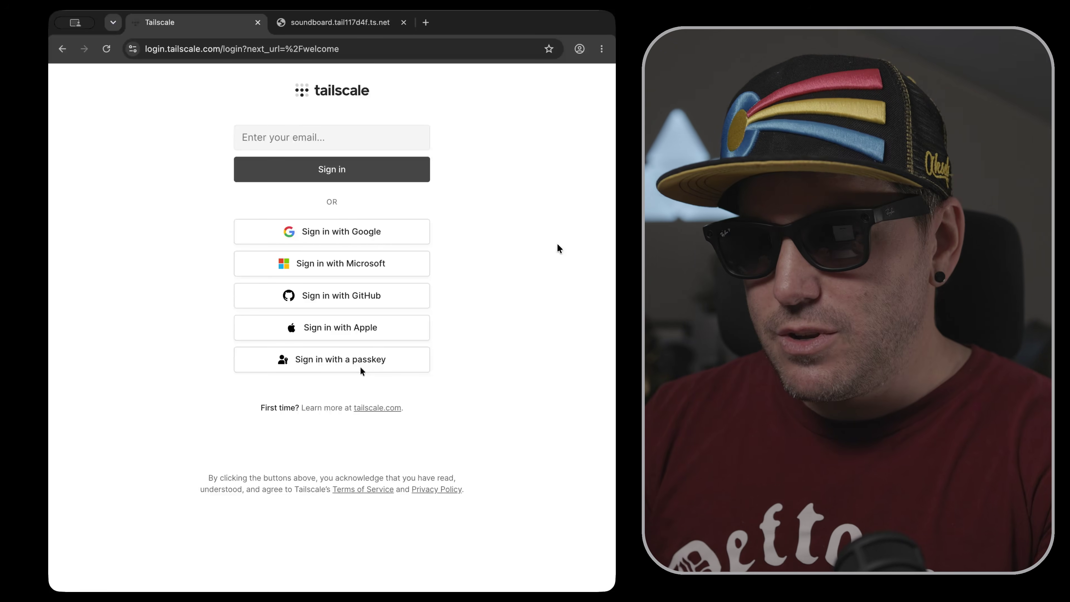
Step: Check the soundboard page, and sign in to Tailscale with the invitee's Google account, selecting the ryan-tailscale.github tailnet
key("ctrl+Tab")
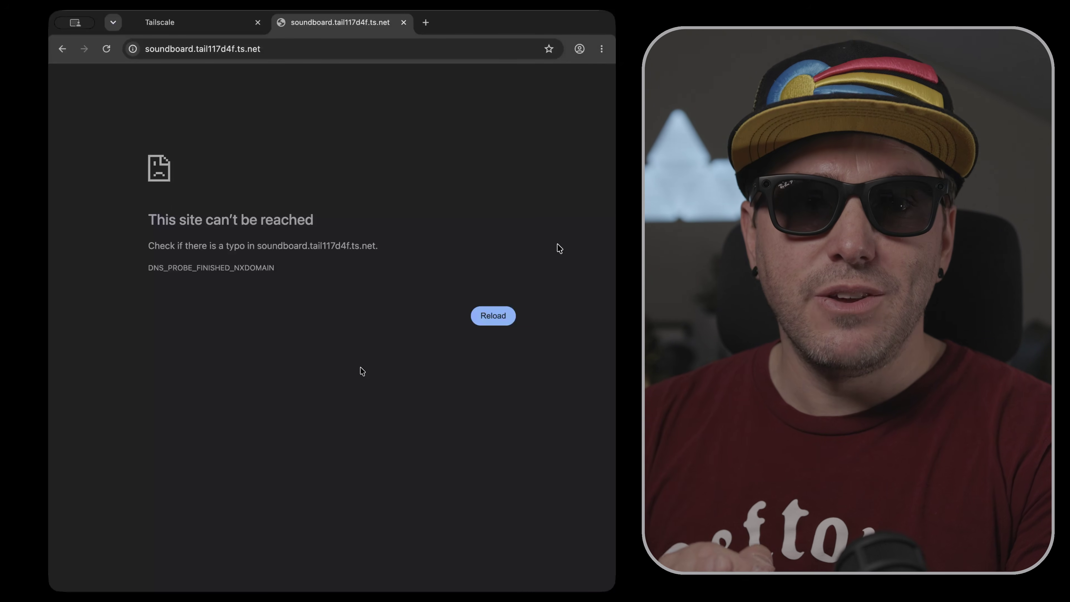
key("ctrl+shift+Tab")
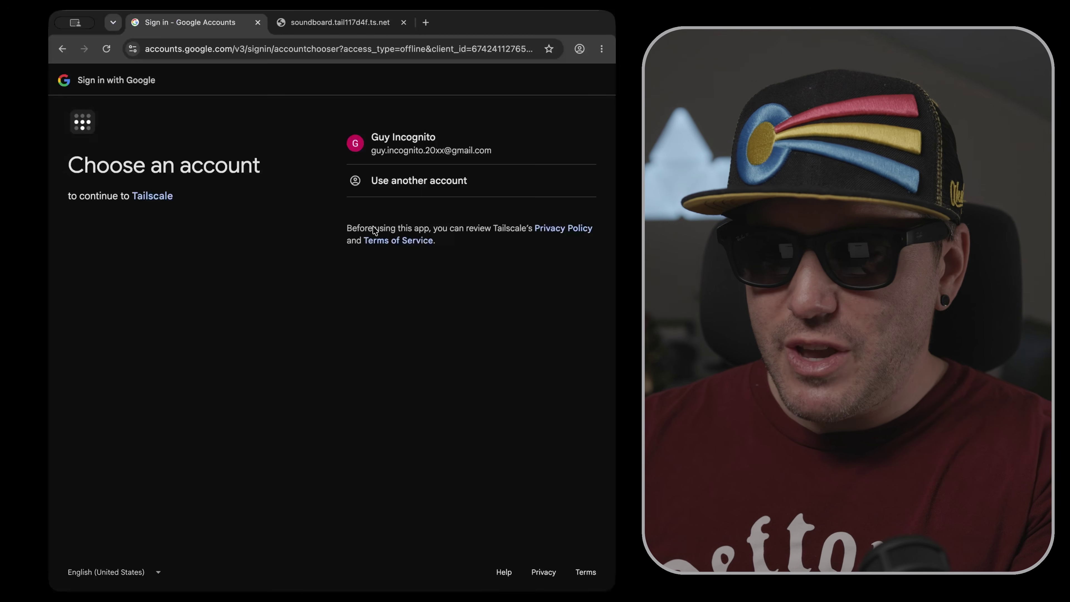
left_click(535, 153)
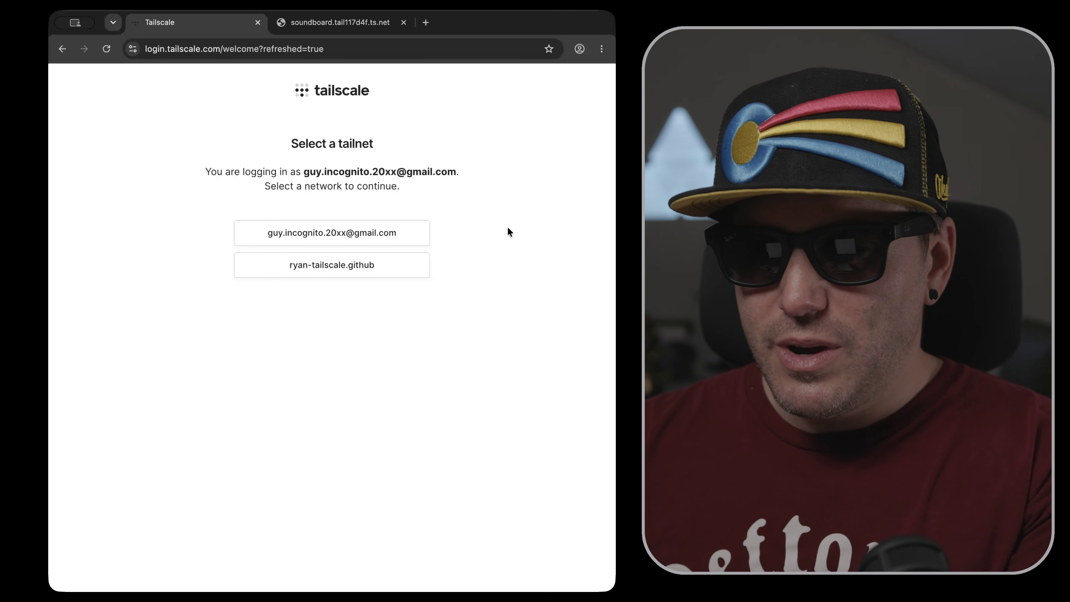
left_click(361, 275)
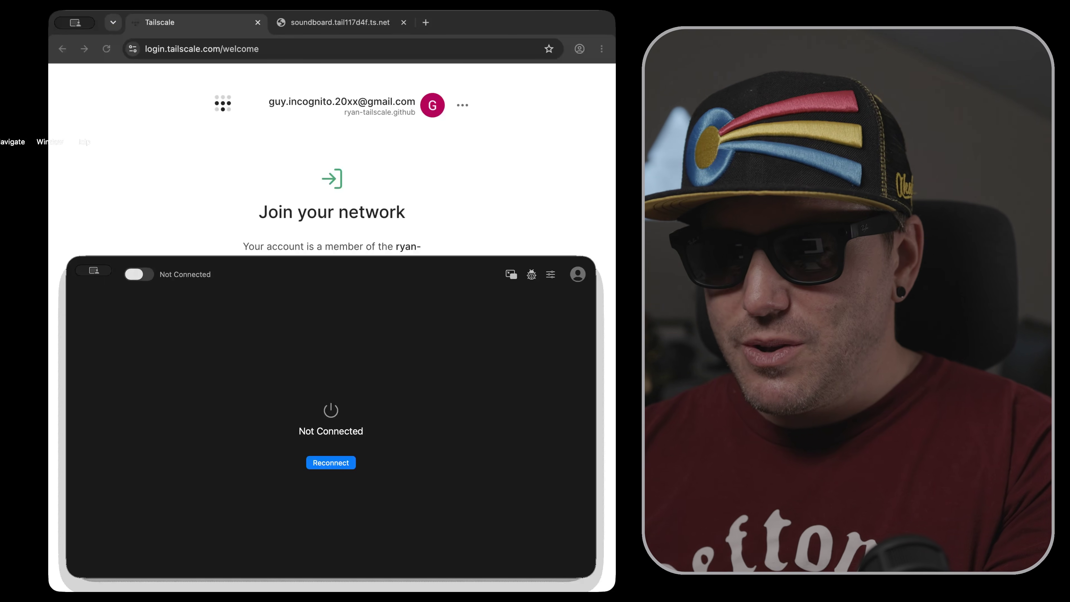
Step: Reconnect the Tailscale desktop app using the invitee's Google login, and connect guy-main to the ryan-tailscale.github tailnet
left_click(331, 463)
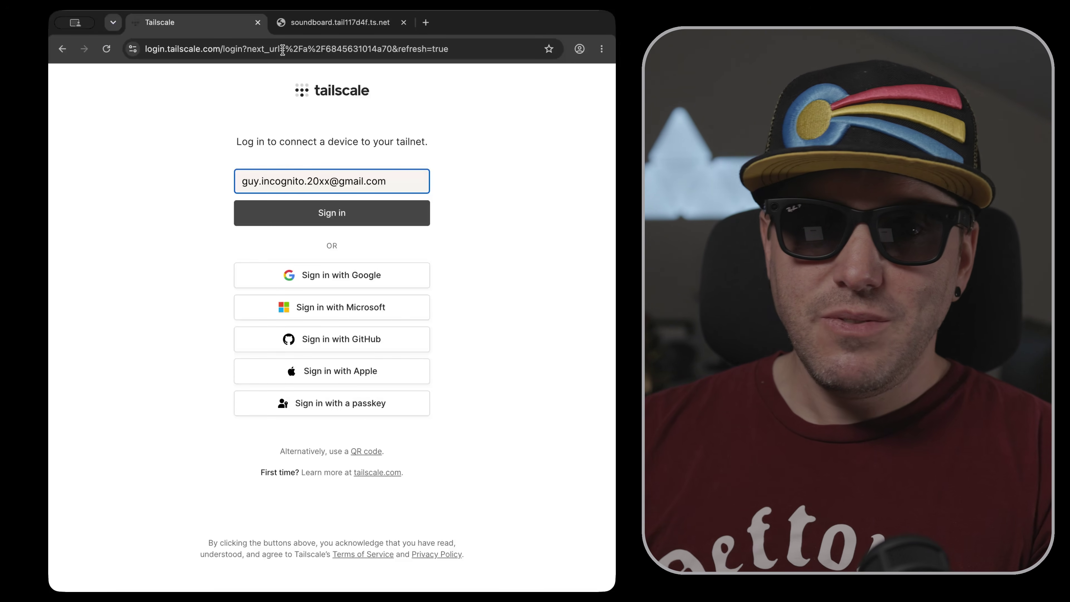
left_click(380, 277)
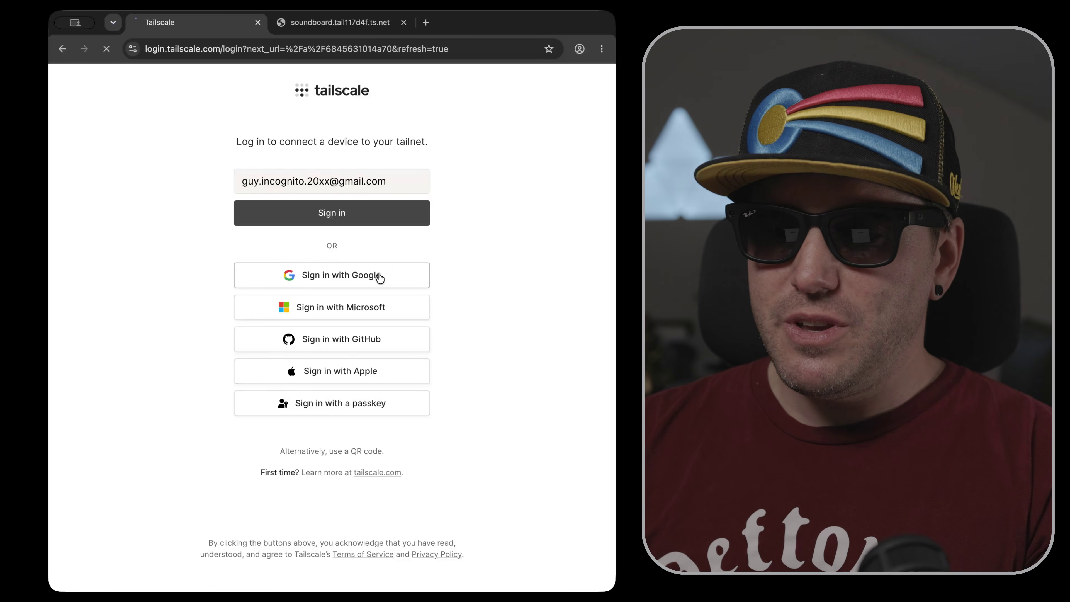
left_click(523, 144)
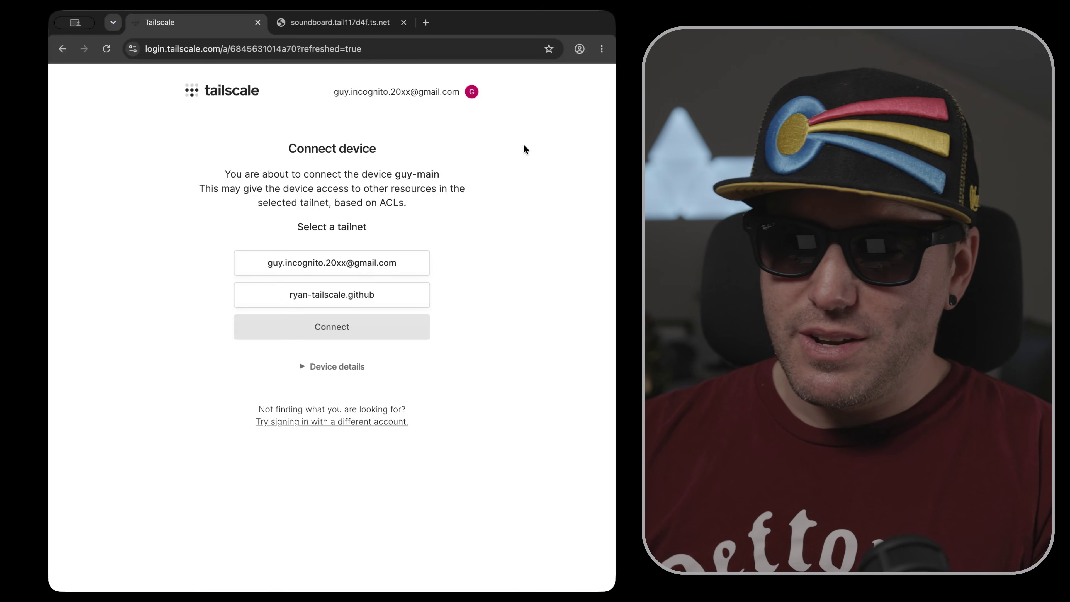
left_click(392, 296)
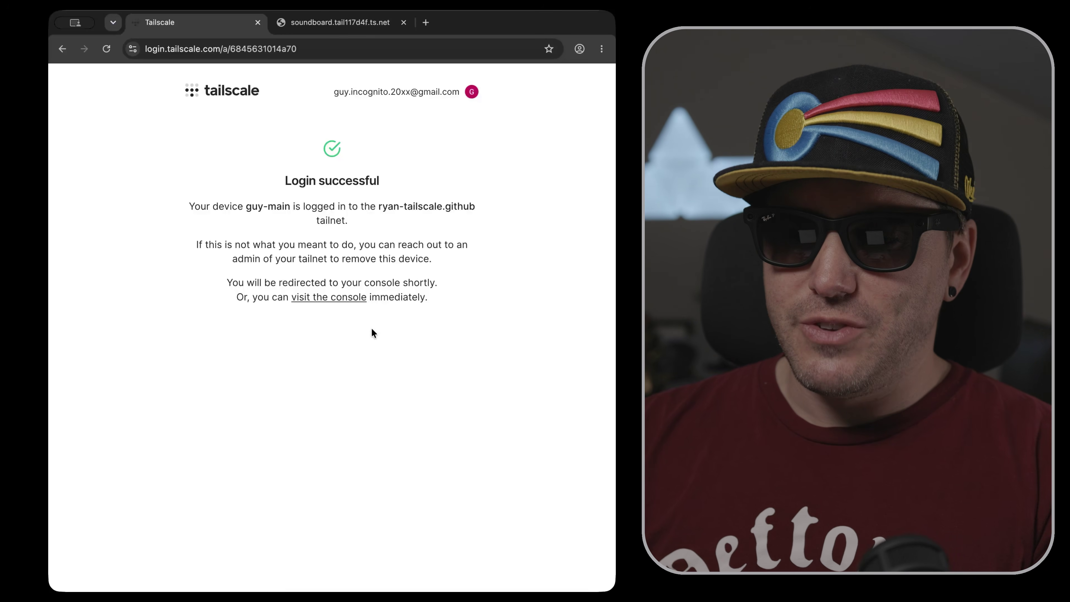
left_click(329, 298)
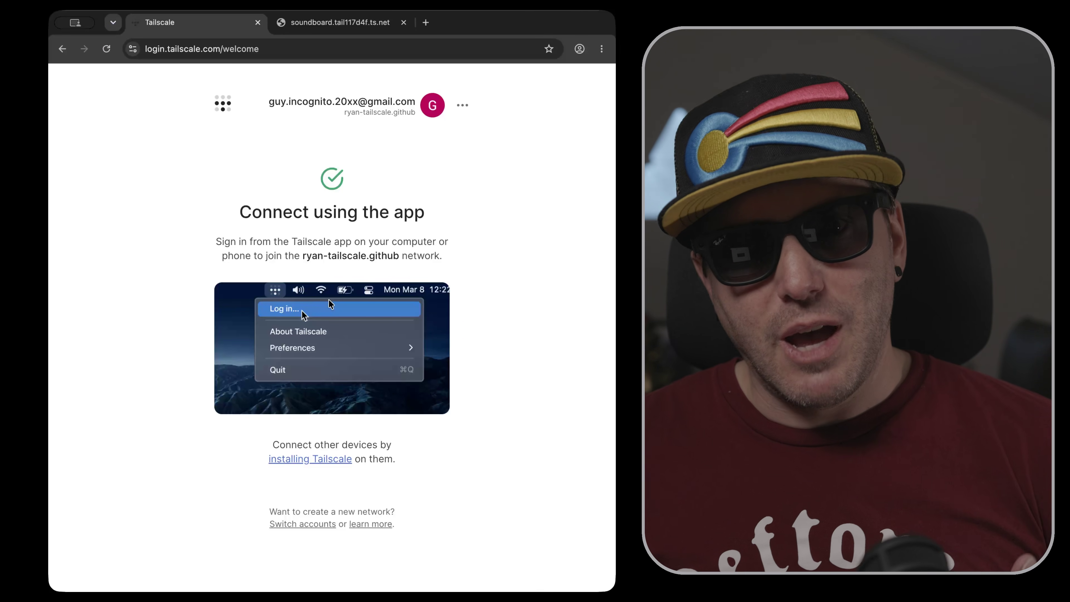
Step: Check the connection status and device list in the Tailscale desktop app
key("super+Tab")
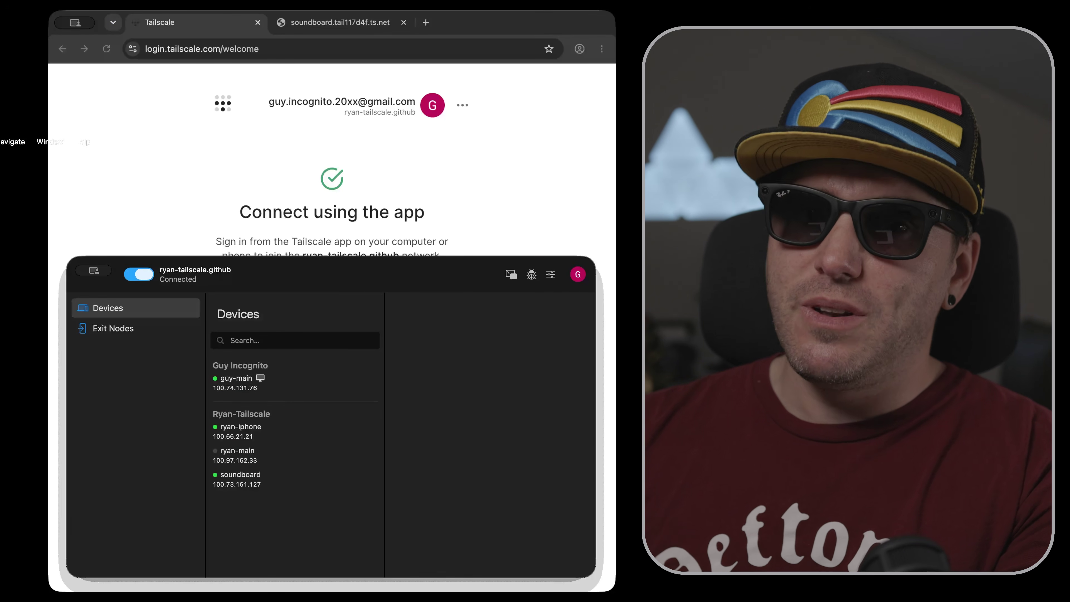
key("super+Tab")
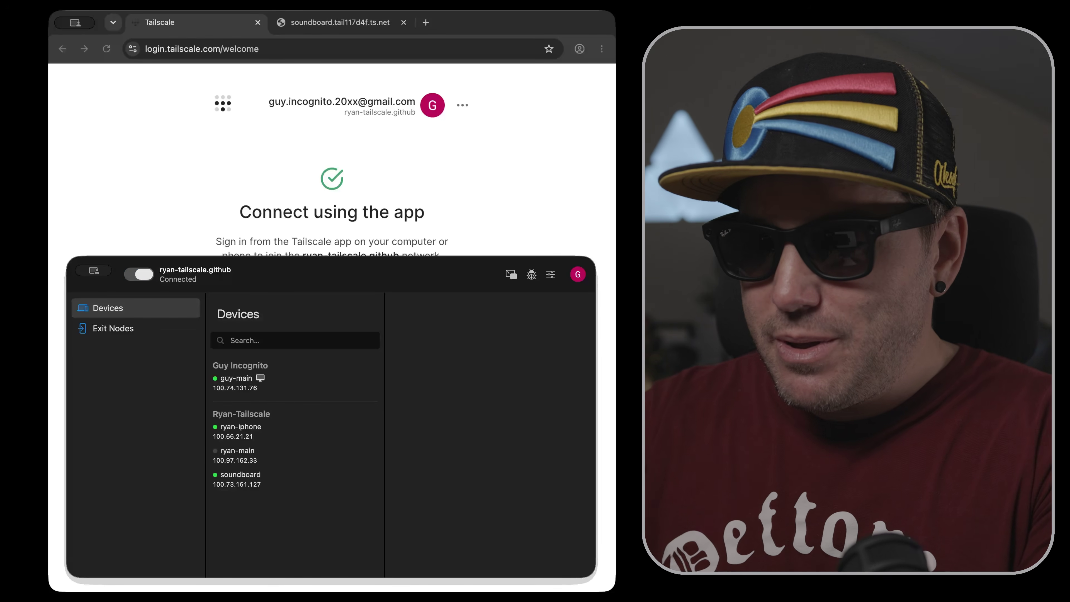
key("super+Tab")
Step: Switch to the TS Soundboard page in the browser and play the 1 MLG Horn sound
key("ctrl+Tab")
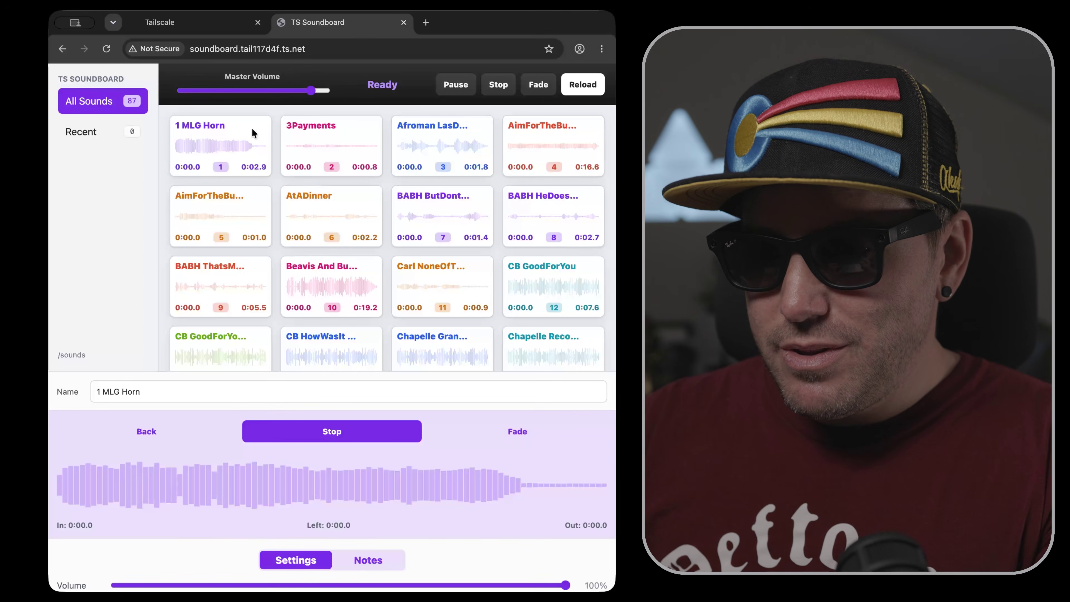
left_click(225, 148)
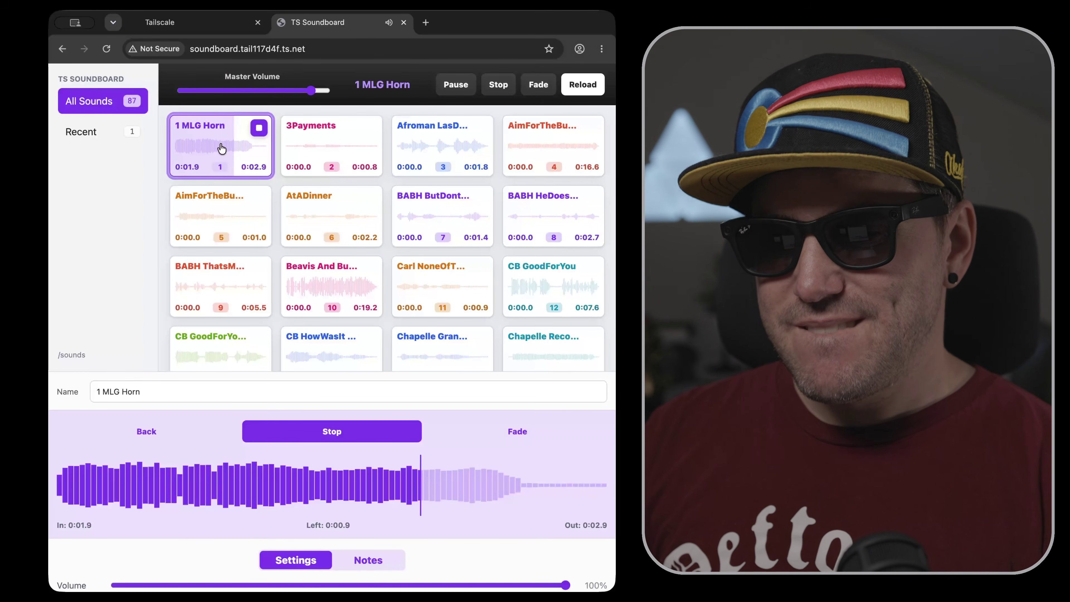
left_click(222, 148)
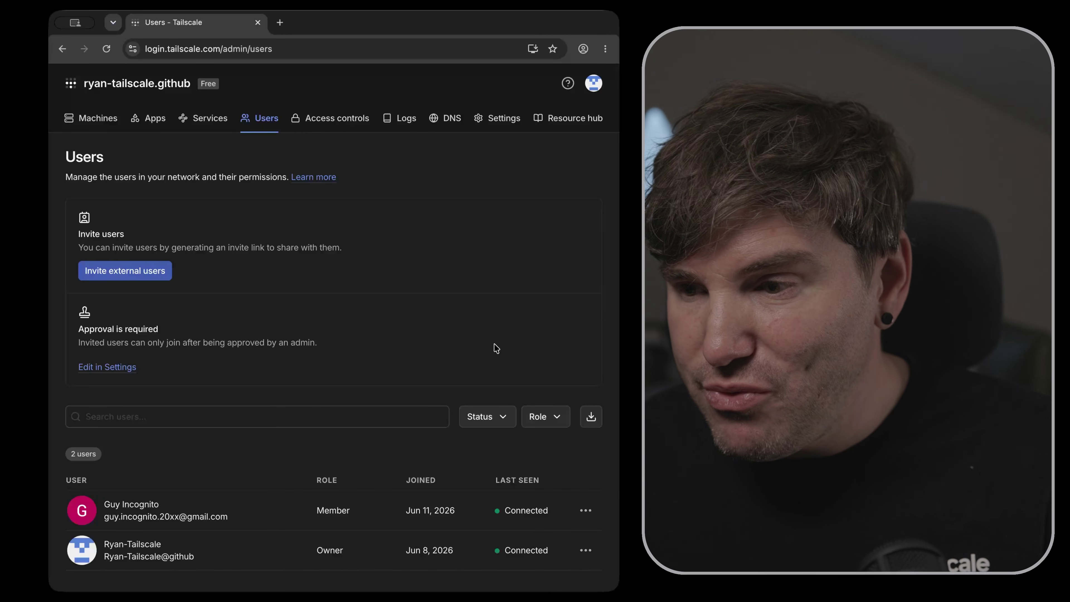
Step: In the Tailscale admin console, delete the invited member, entering that user's email address to authorize the deletion
left_click(586, 510)
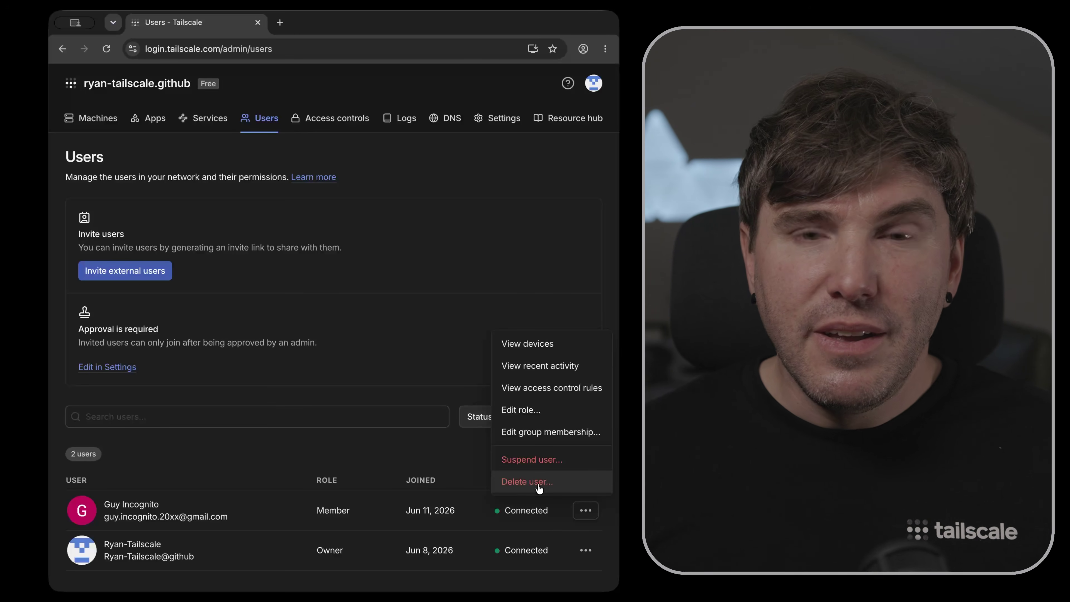
left_click(538, 485)
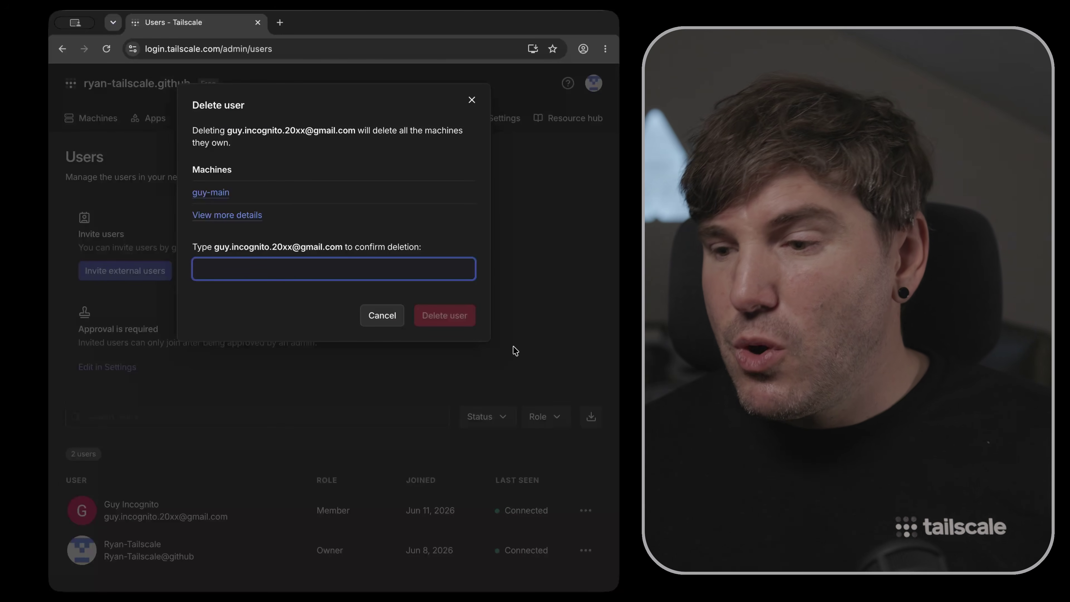
key("super+v")
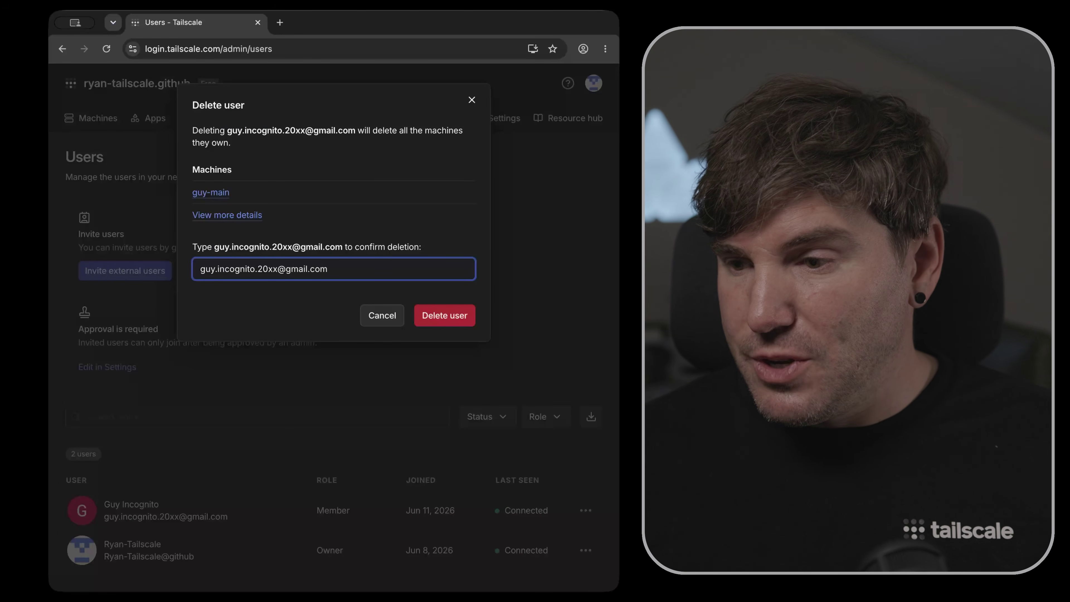
left_click(453, 316)
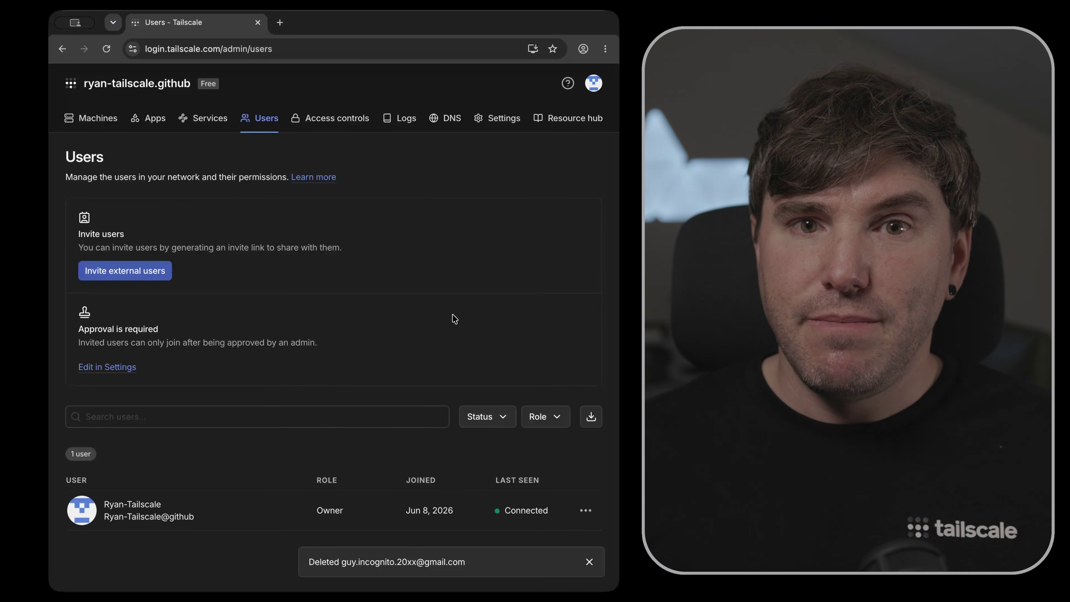